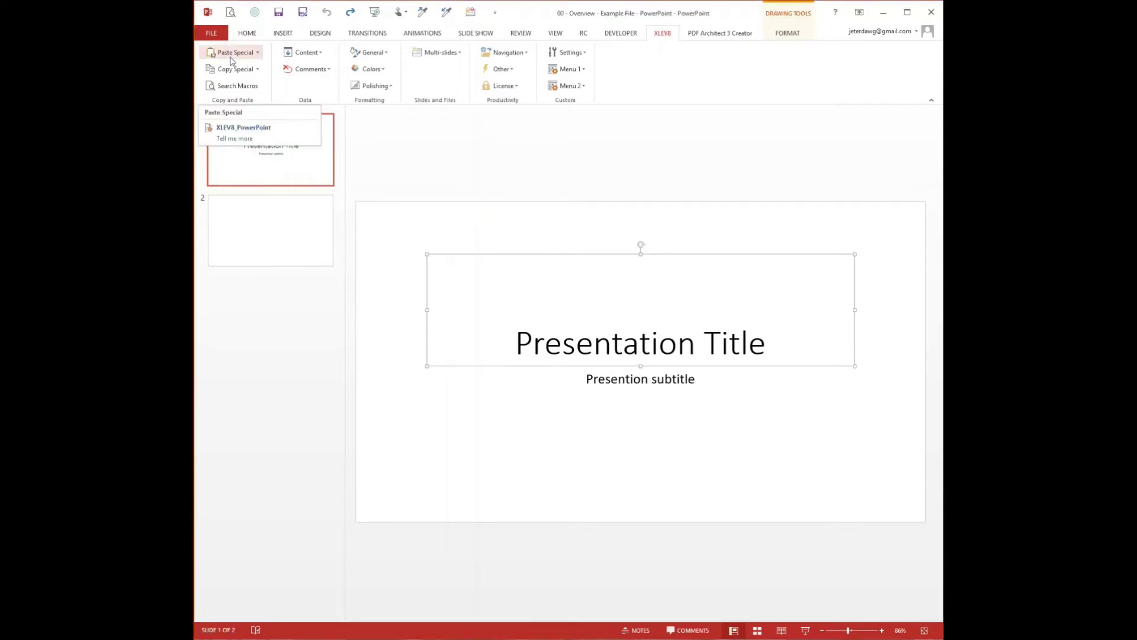
# Step: Fill the slide 1 title box yellow with the XLEV8 Colors Toggle Fill Color macro
pyautogui.click(239, 59)
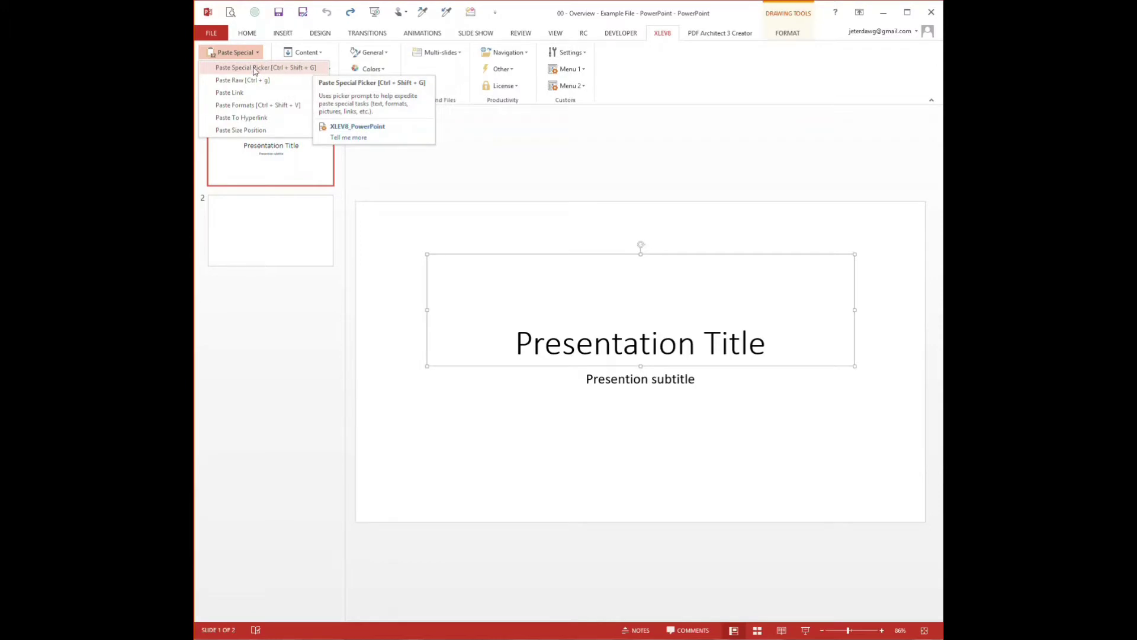
pyautogui.press('Escape')
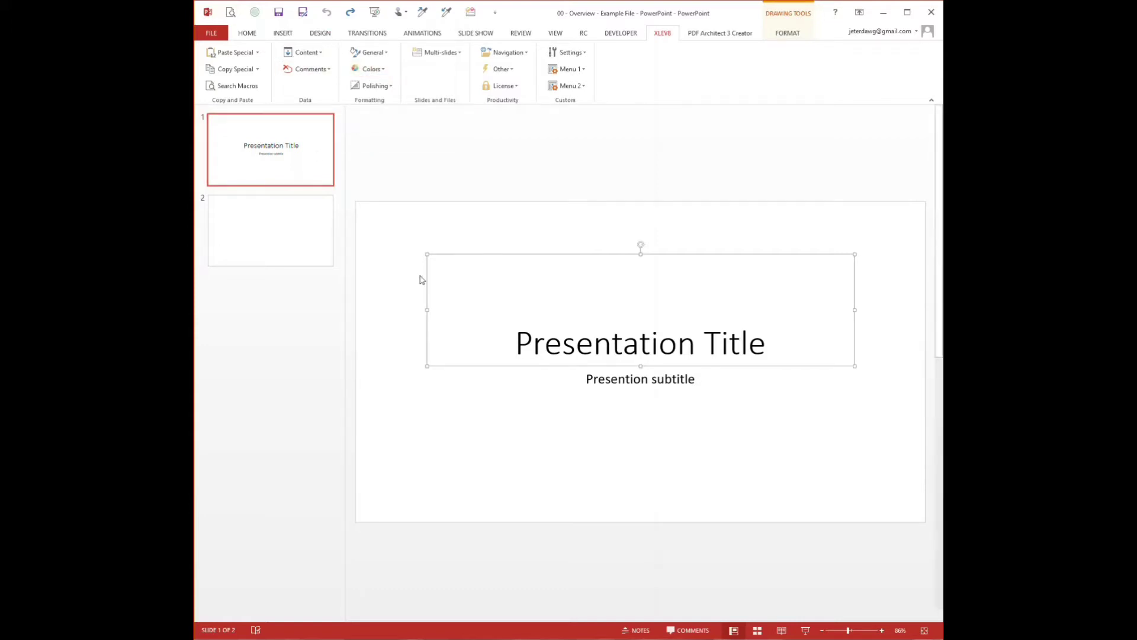
pyautogui.click(373, 69)
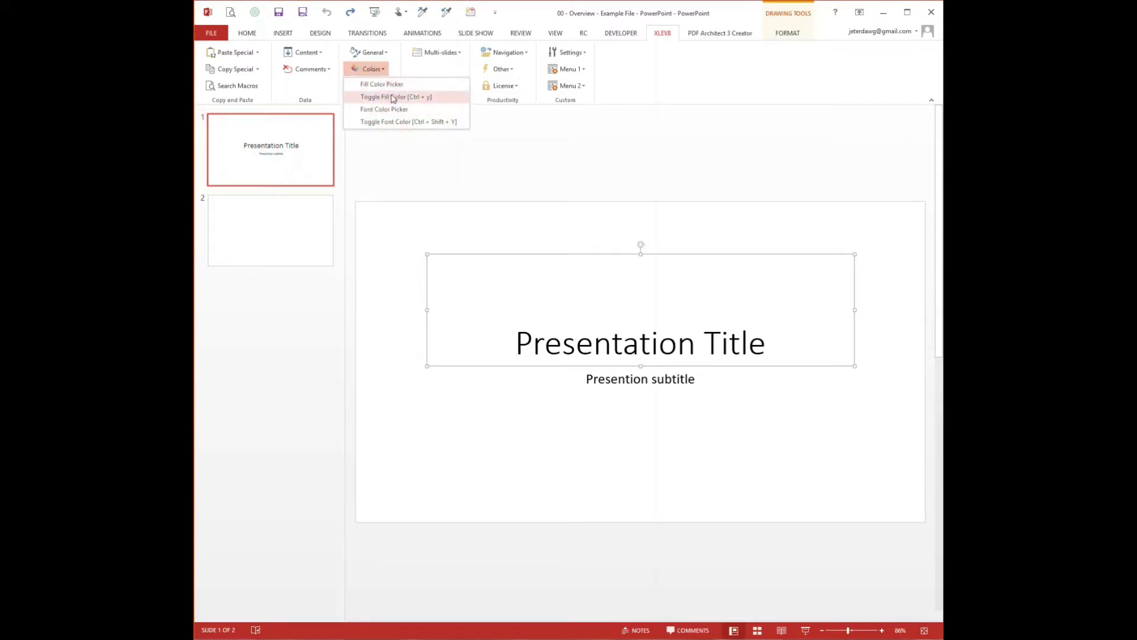
pyautogui.click(393, 97)
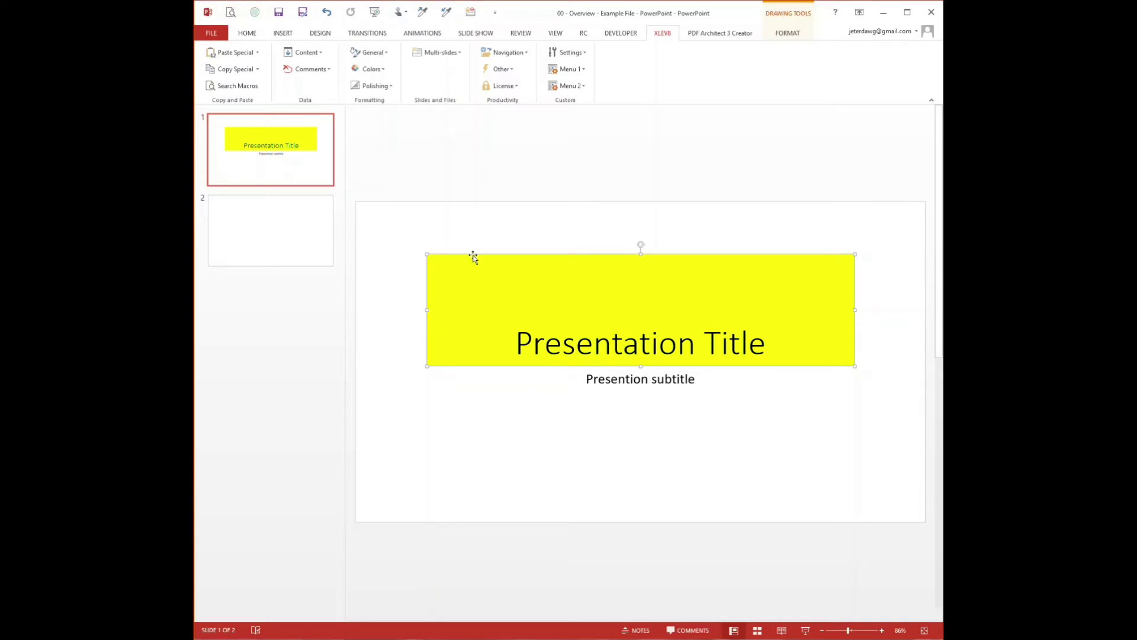
# Step: Run Toggle Fill Color three times from the shortcut prompt: red, purple, then cyan
pyautogui.press('alt')
pyautogui.press('1')
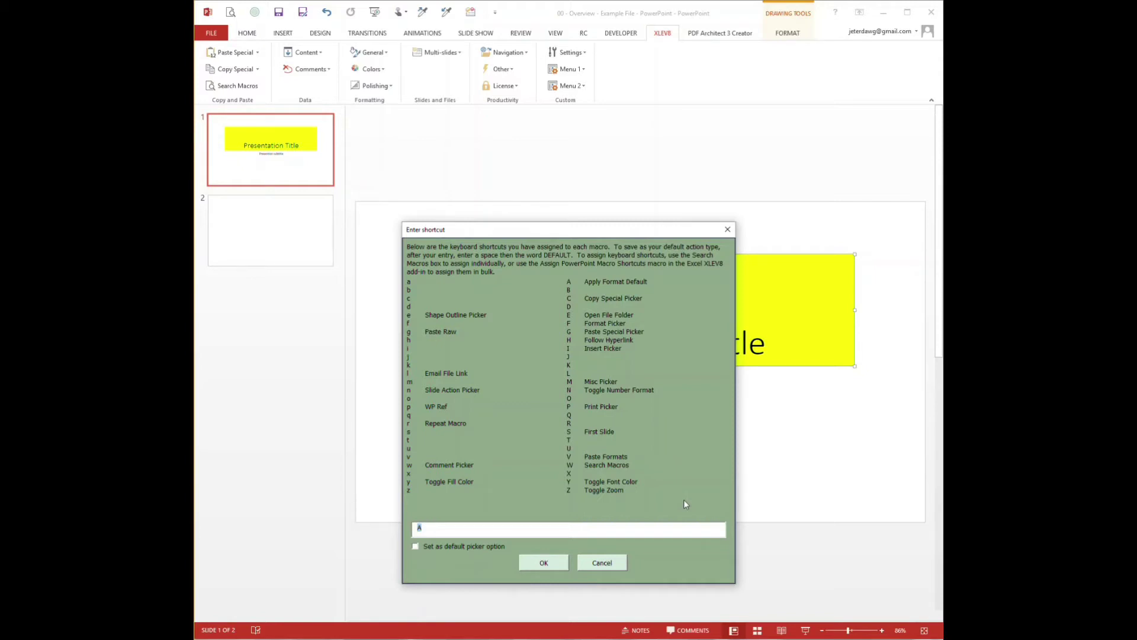
pyautogui.press('Return')
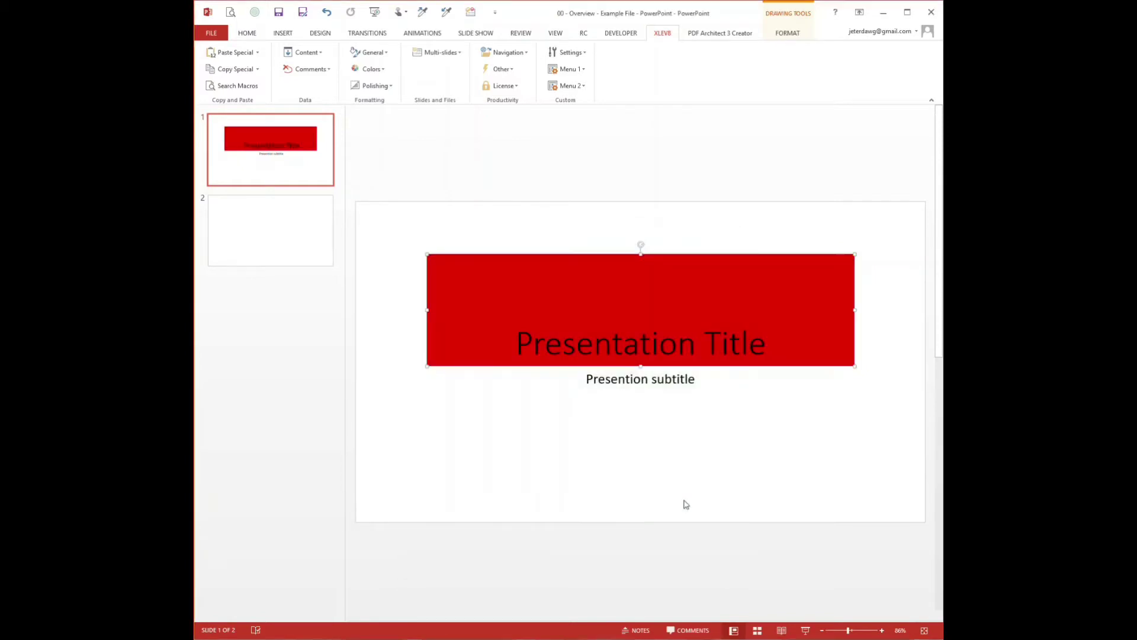
pyautogui.click(231, 12)
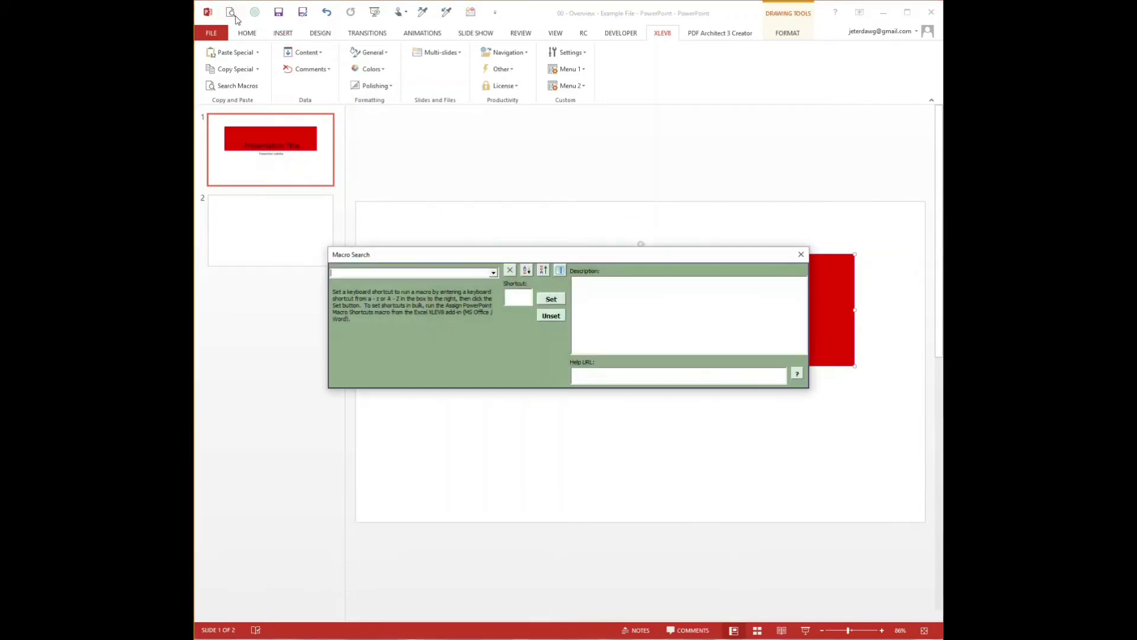
pyautogui.press('Escape')
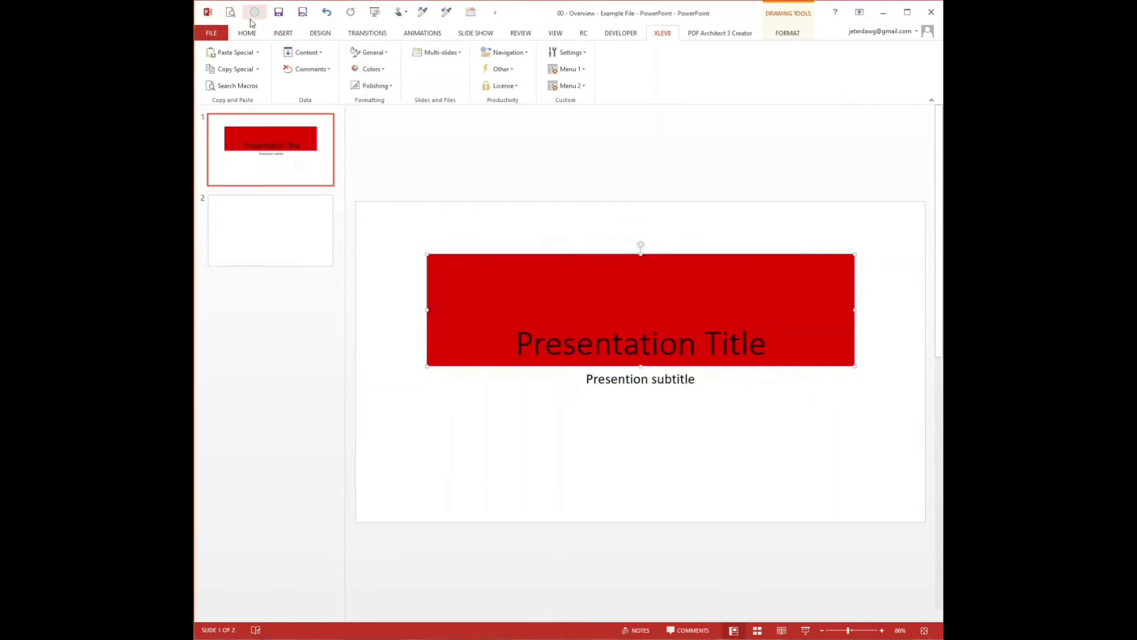
pyautogui.click(254, 12)
pyautogui.press('Return')
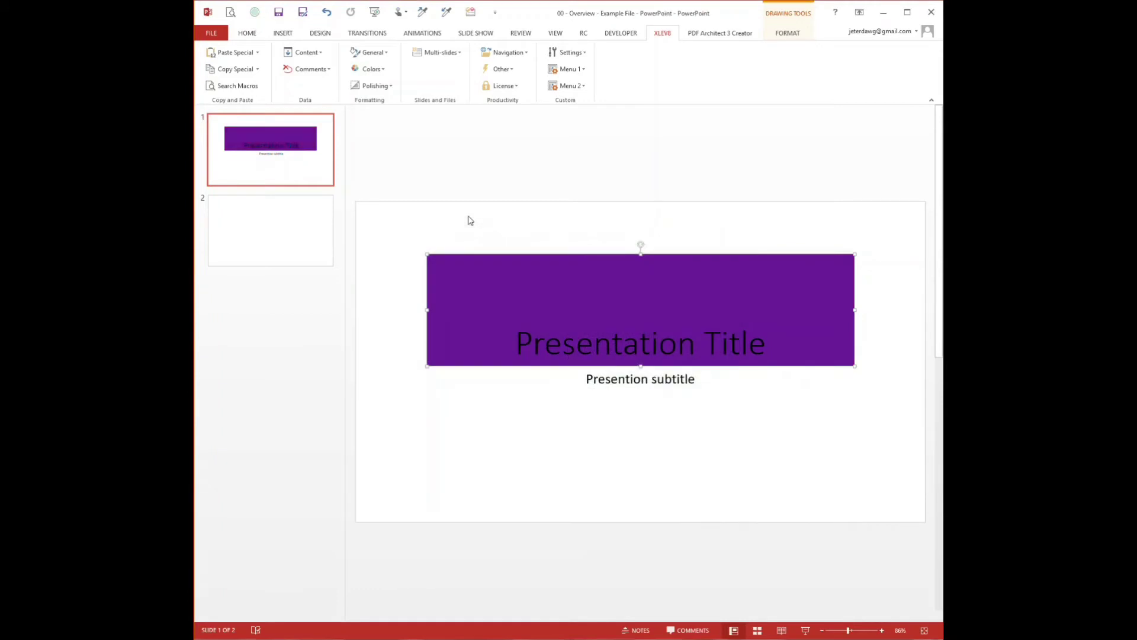
pyautogui.hotkey('alt', '2')
pyautogui.press('Return')
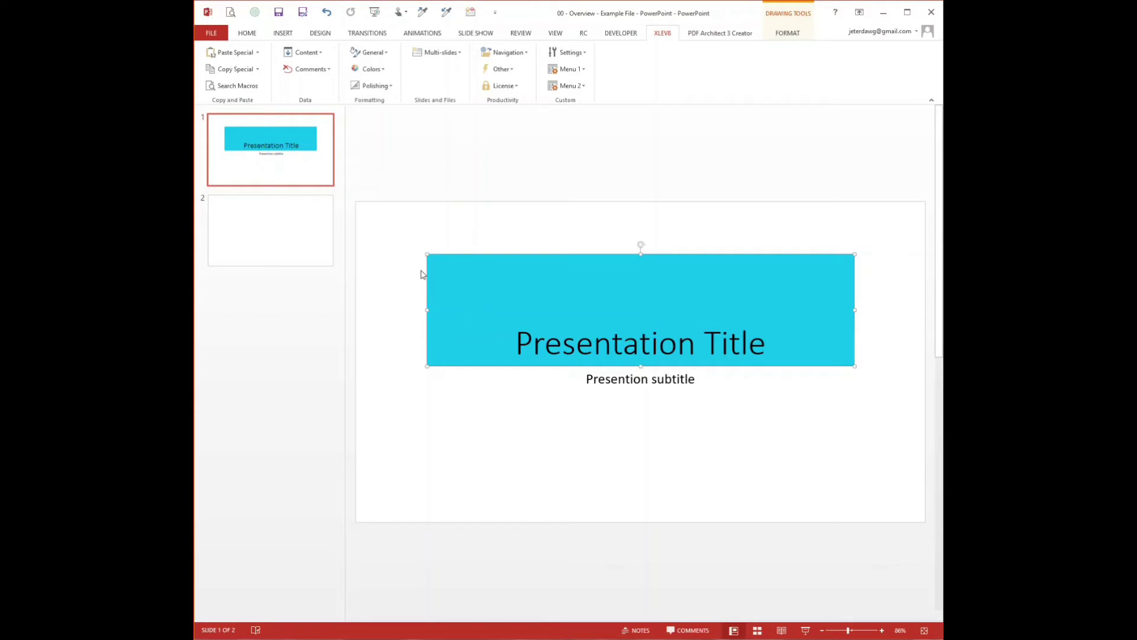
# Step: Search macros for 'toggle' and run Toggle Fill Color to turn the title green
pyautogui.click(235, 85)
pyautogui.write('toggle')
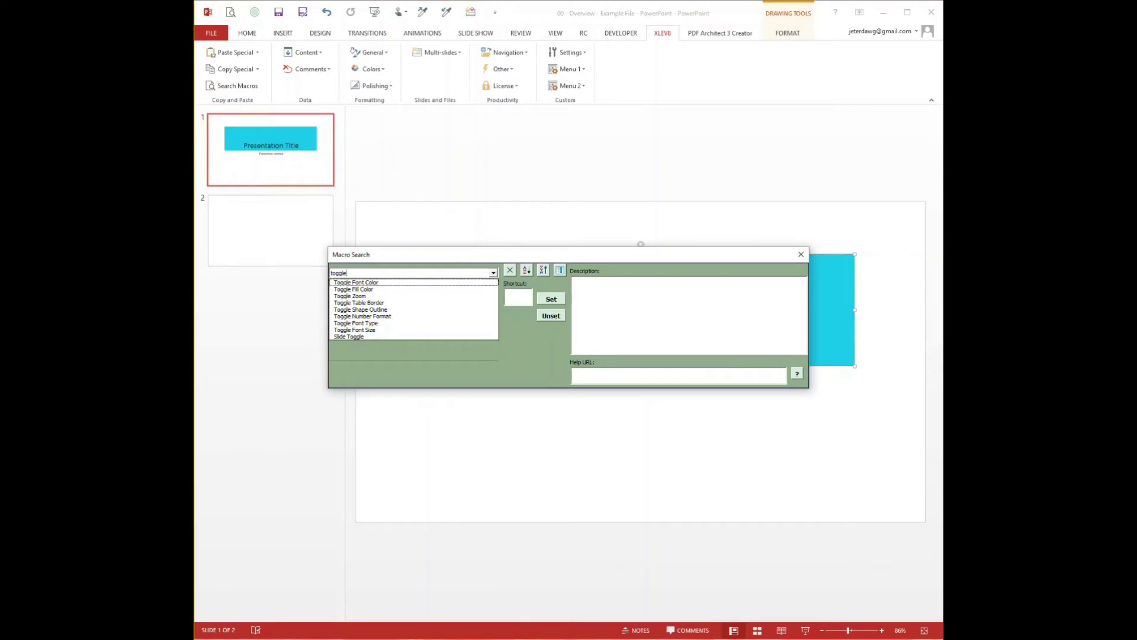
pyautogui.press('Down')
pyautogui.press('Down')
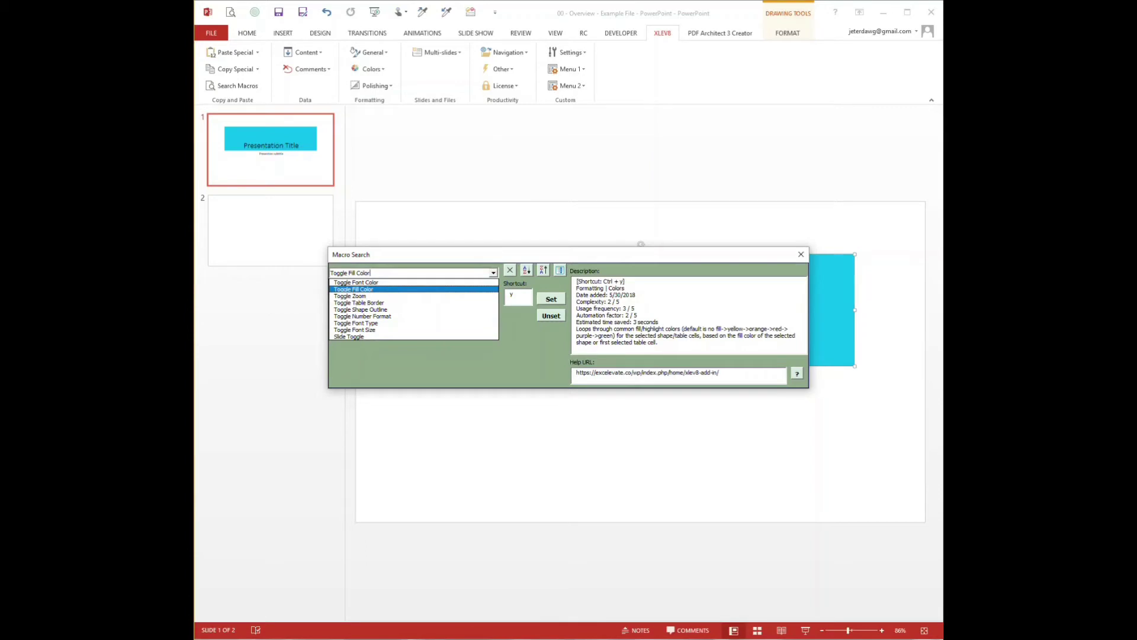
pyautogui.press('Return')
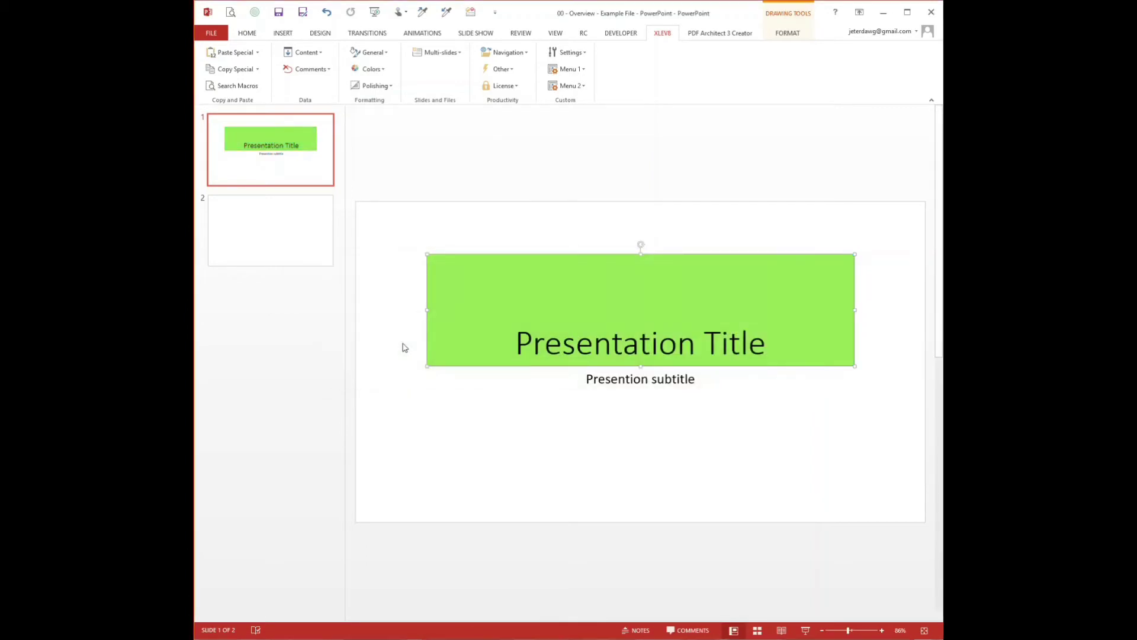
# Step: Run Toggle Fill Color again via Macro Search to clear the title's fill
pyautogui.hotkey('ctrl', 'shift', 'm')
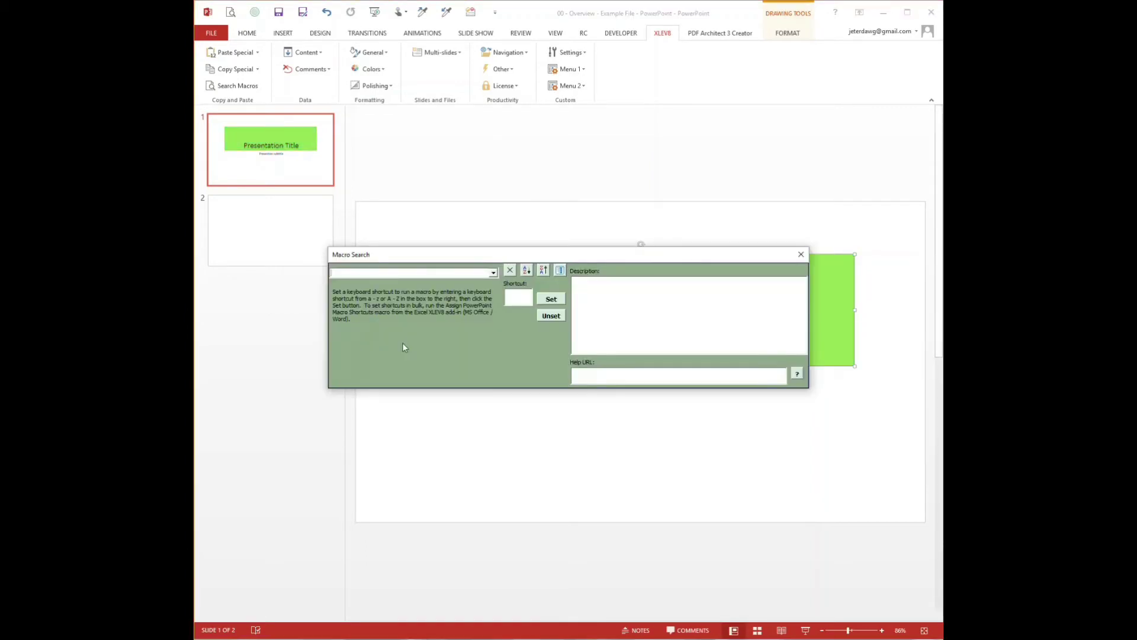
pyautogui.write('toggl')
pyautogui.press('Down')
pyautogui.press('Down')
pyautogui.press('Return')
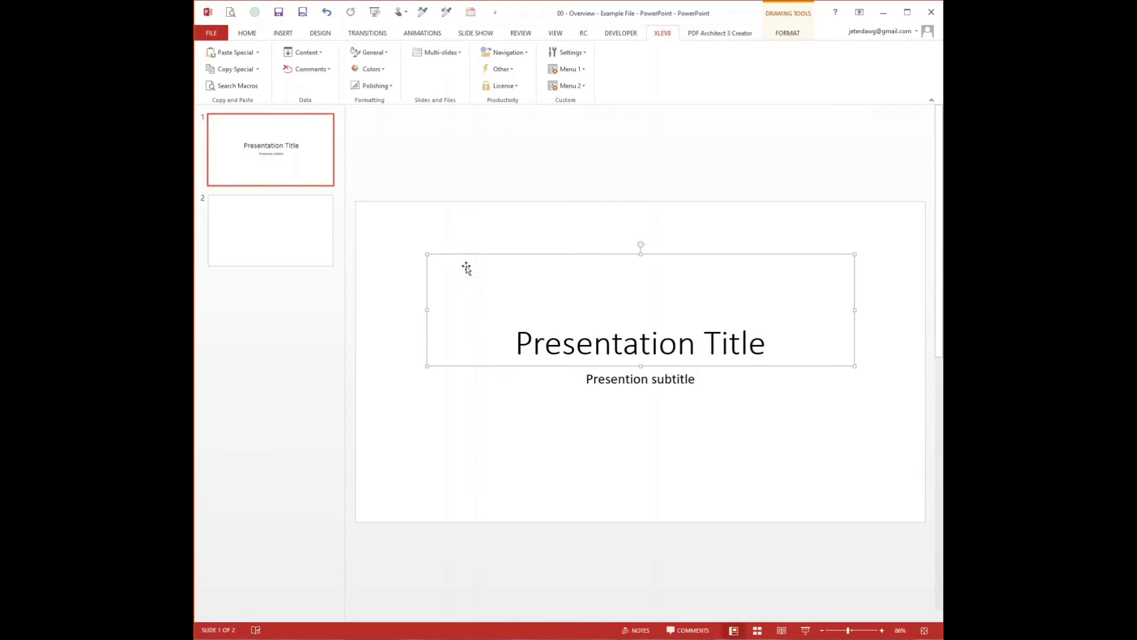
# Step: Search macros for 'pick' and run Fill Color Picker on the title box
pyautogui.hotkey('ctrl', 'shift', 'm')
pyautogui.write('pick')
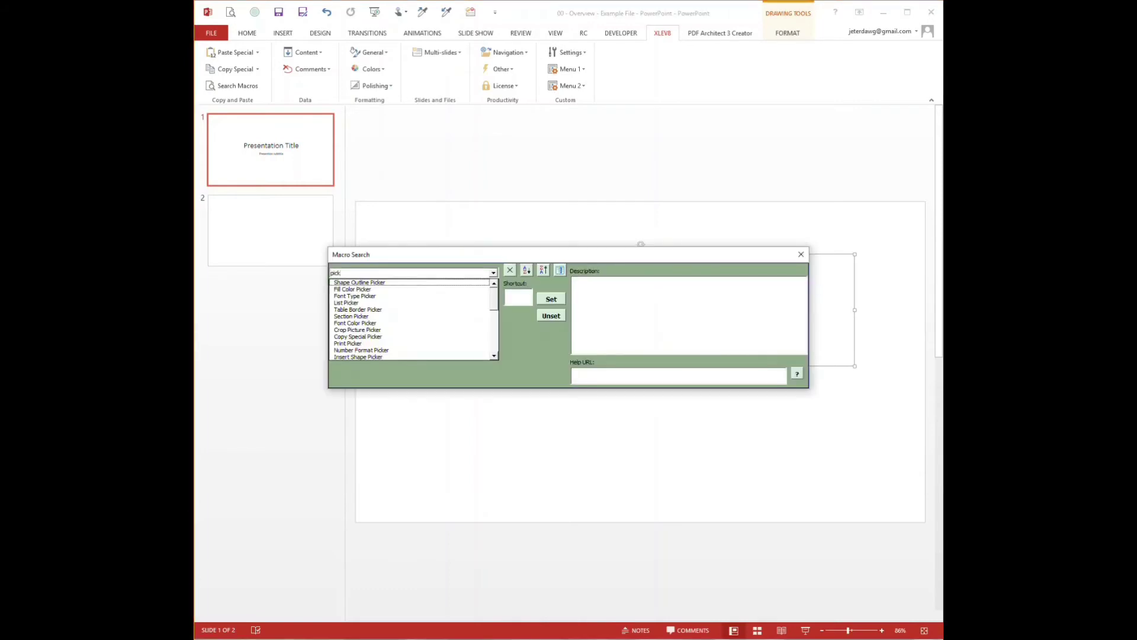
pyautogui.press('Down')
pyautogui.press('Down')
pyautogui.press('Down')
pyautogui.press('Down')
pyautogui.press('Down')
pyautogui.press('Down')
pyautogui.press('Down')
pyautogui.press('Down')
pyautogui.press('Down')
pyautogui.press('Down')
pyautogui.press('Down')
pyautogui.press('Down')
pyautogui.press('Down')
pyautogui.press('Down')
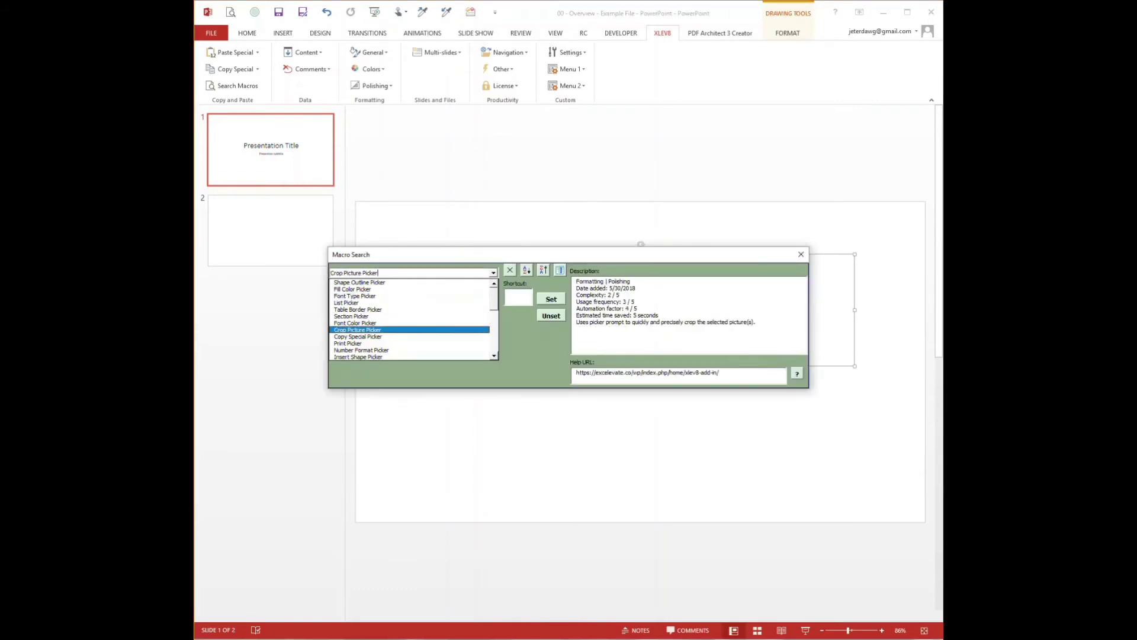
pyautogui.press('Up')
pyautogui.press('Up')
pyautogui.press('Up')
pyautogui.press('Up')
pyautogui.press('Up')
pyautogui.press('Up')
pyautogui.press('Up')
pyautogui.press('Up')
pyautogui.press('Up')
pyautogui.press('Up')
pyautogui.press('Up')
pyautogui.press('Up')
pyautogui.press('Up')
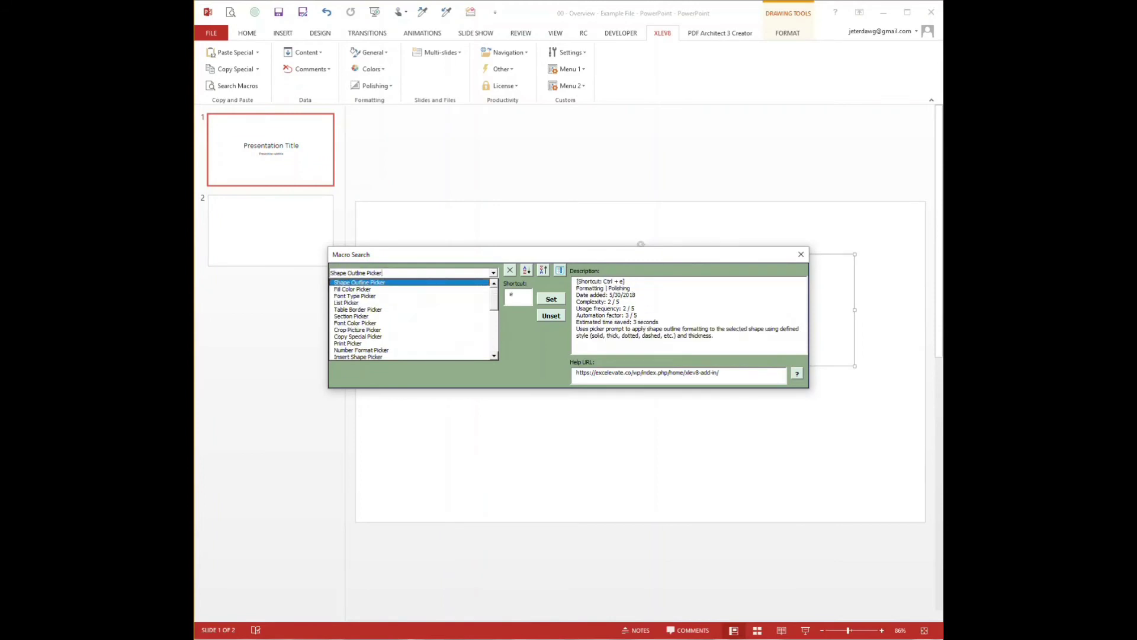
pyautogui.press('Down')
pyautogui.press('Return')
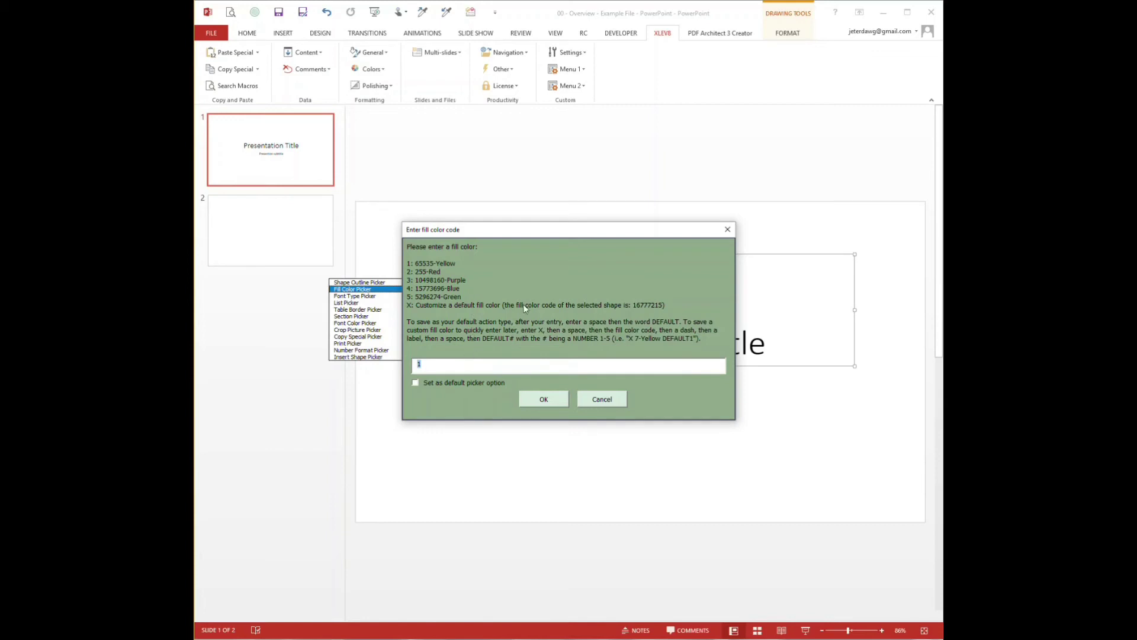
# Step: Accept fill colour code 1 to make the title box Yellow
pyautogui.press('Return')
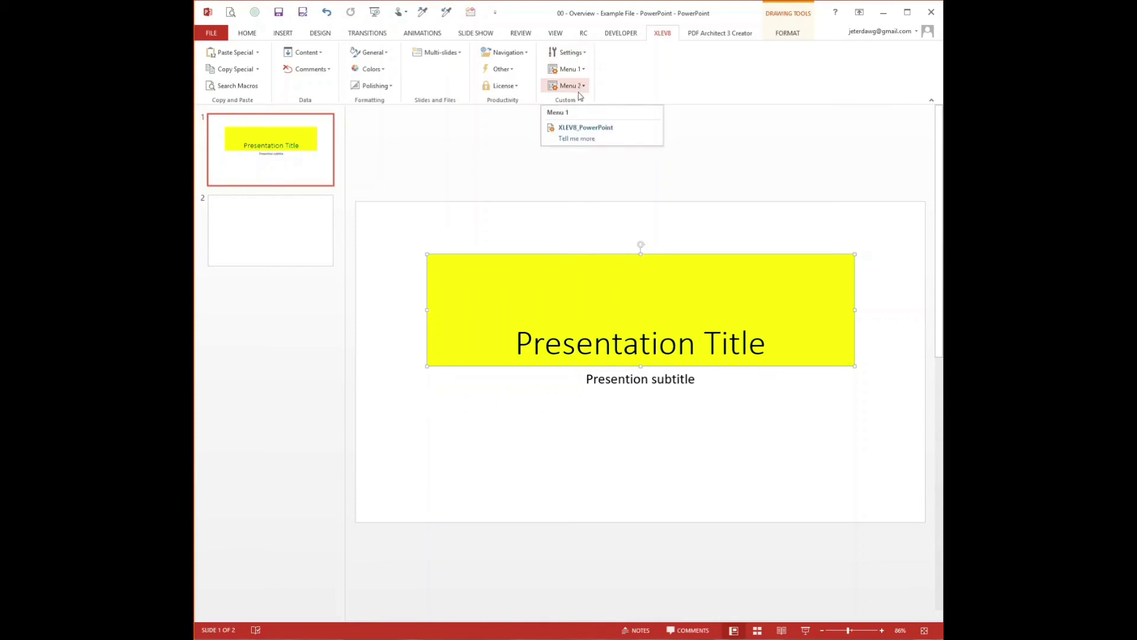
# Step: Insert the Happy Face with its 'Hi Mom!' cloud from XLEV8 Menu 1, then drag the title box below it
pyautogui.click(580, 89)
pyautogui.click(584, 70)
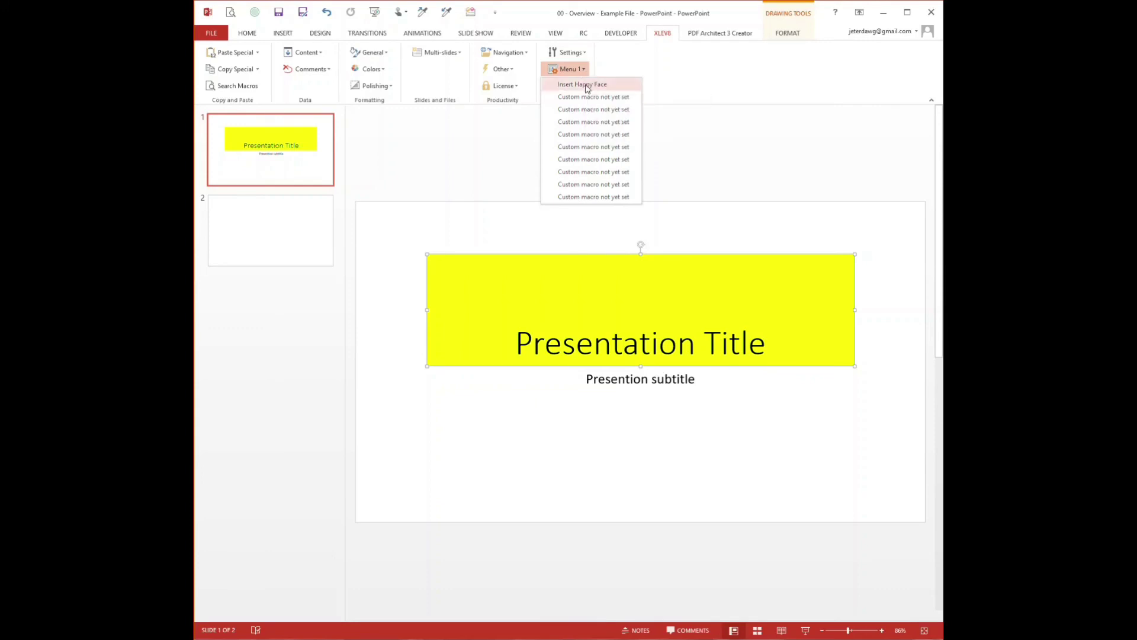
pyautogui.click(583, 85)
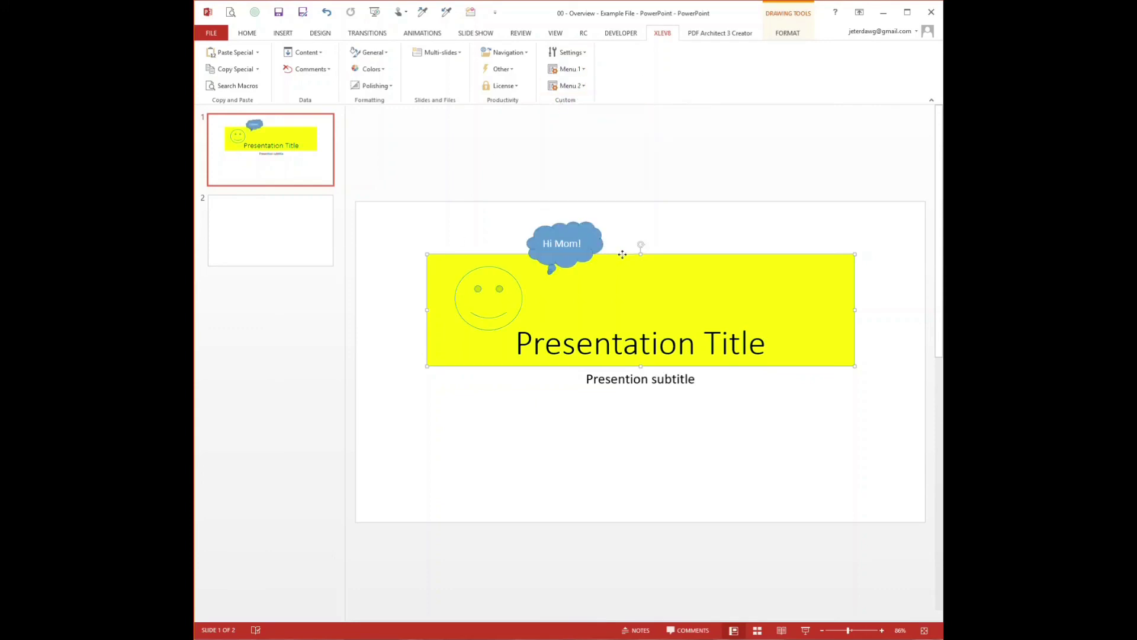
pyautogui.moveTo(622, 256); pyautogui.dragTo(622, 333)
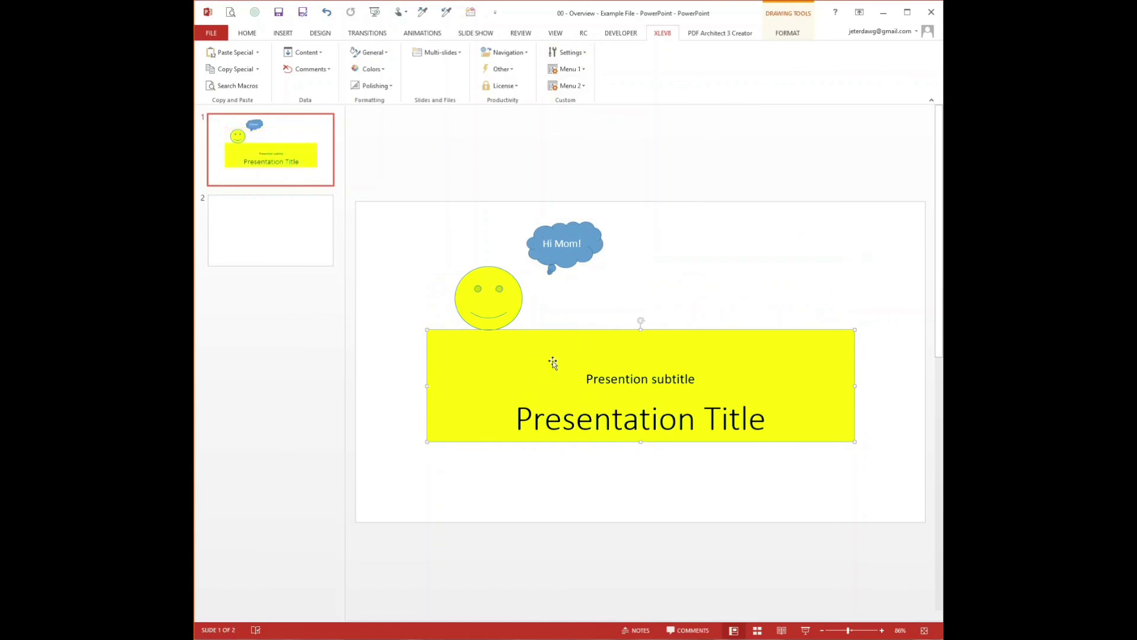